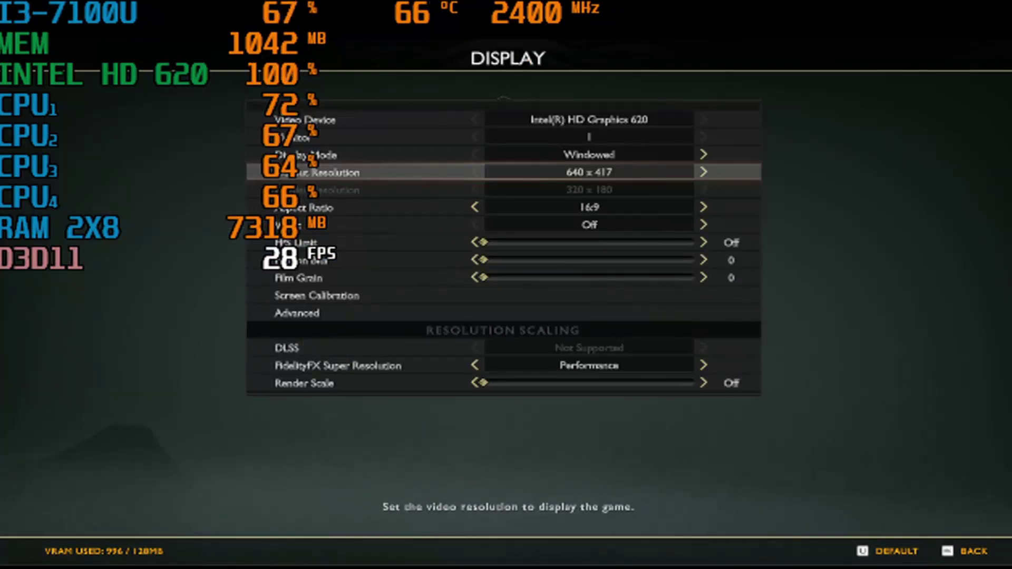
key(Up)
key(Up)
key(Up)
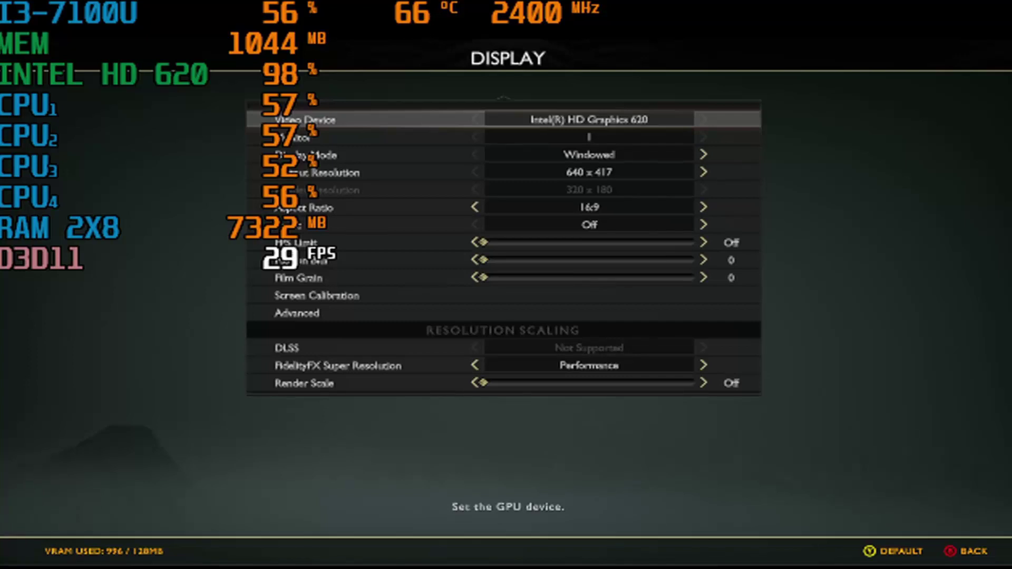
key(Down)
key(Down)
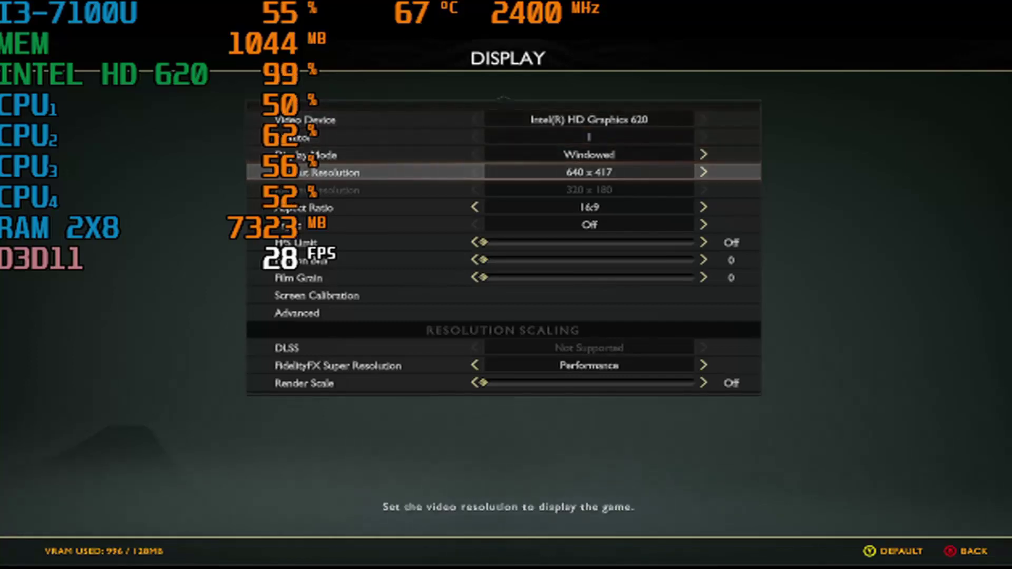
key(Down)
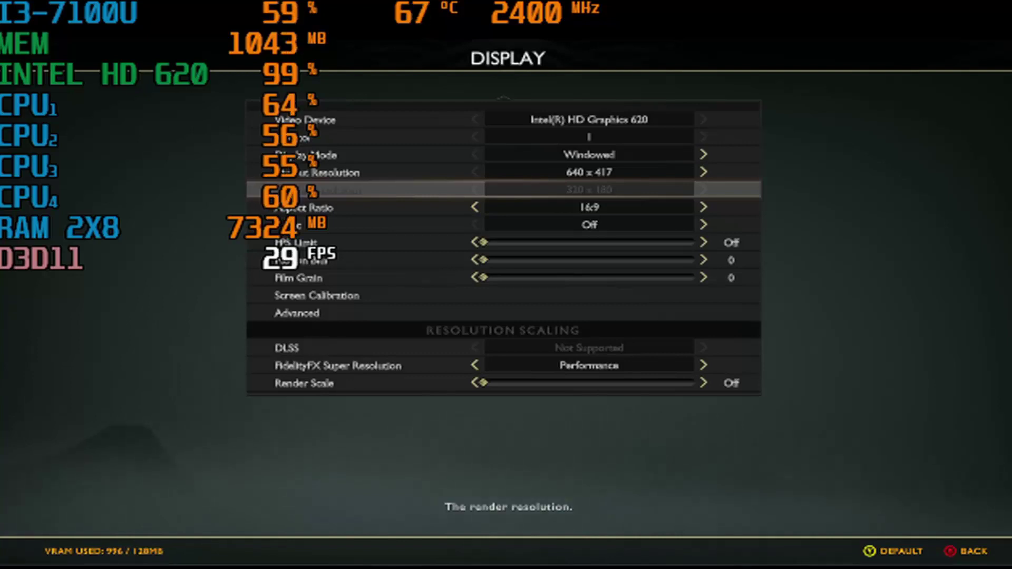
key(Down)
key(Down)
key(Down)
key(Down)
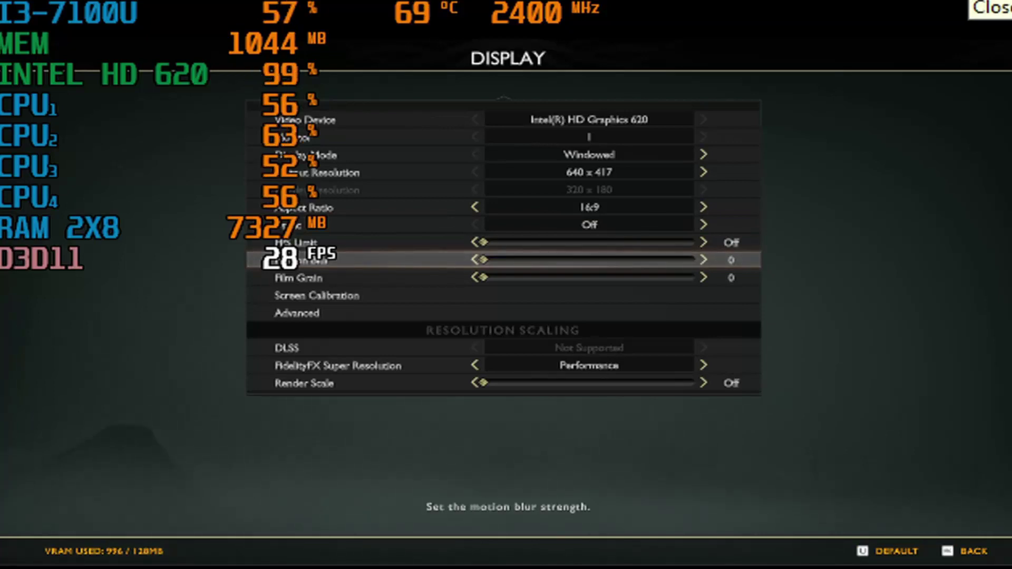
Step: Close the game and check the display adapter's mode list, smallest 640 × 480, then close both dialogs
click(997, 6)
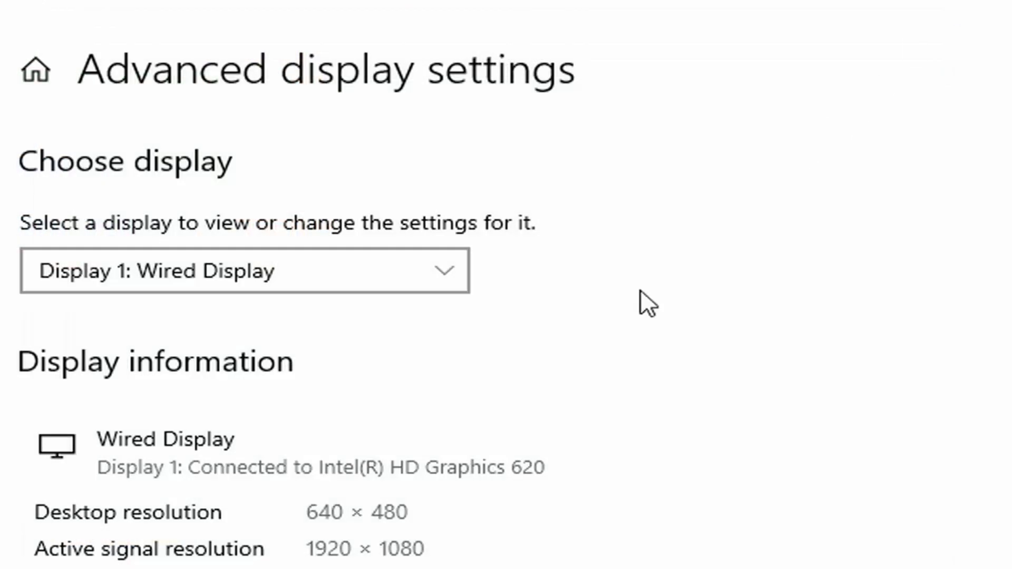
drag(1005, 273, 1006, 385)
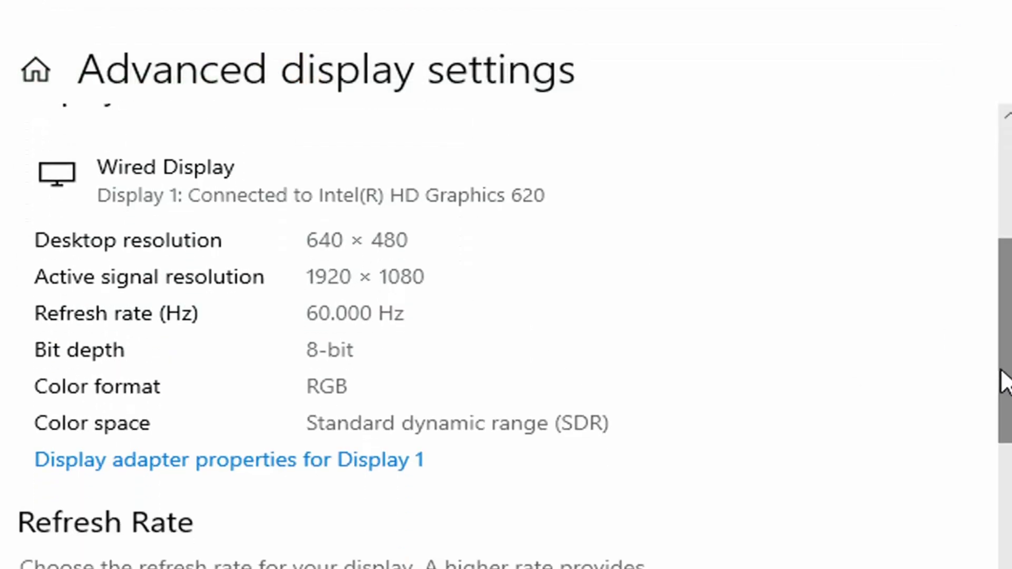
click(140, 461)
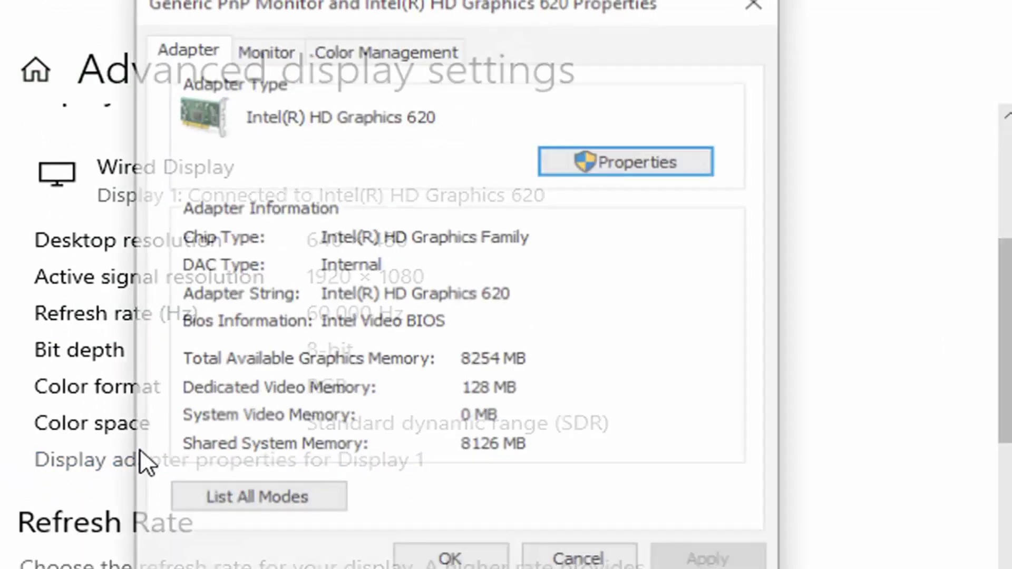
click(285, 502)
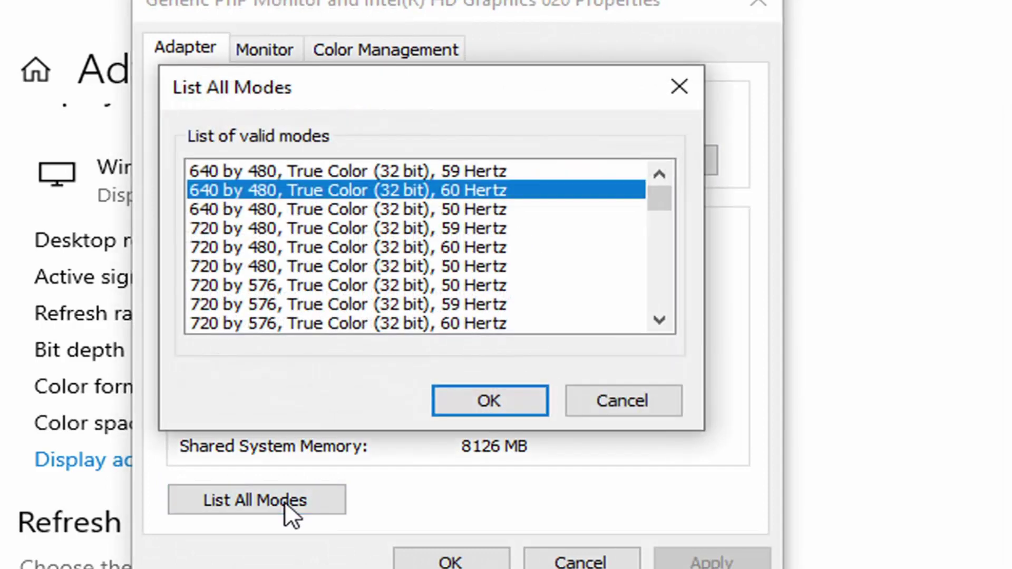
click(539, 413)
click(451, 561)
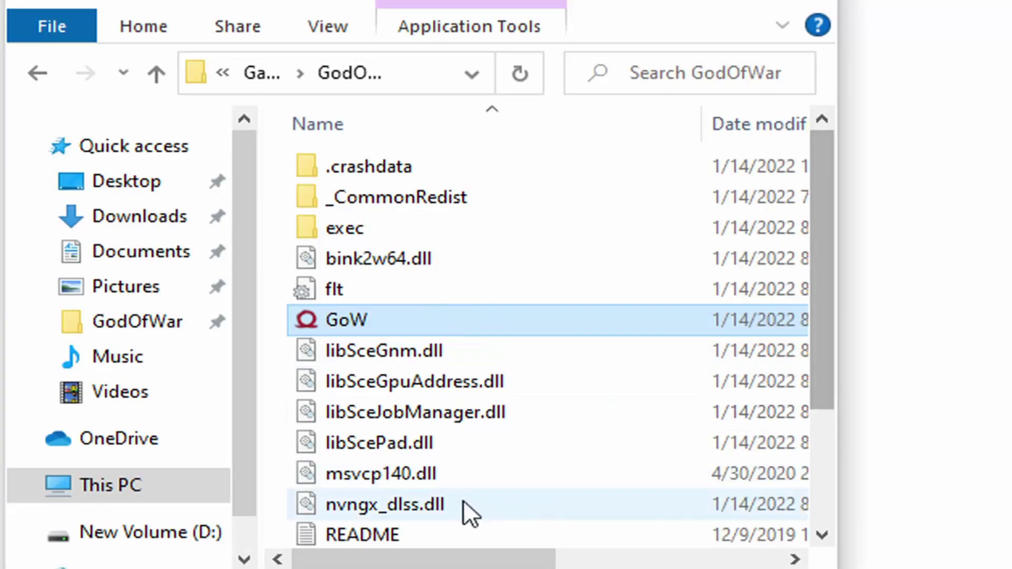
Step: Open the game's settings file from the GodOfWar folder in Notepad
scroll(820, 369, down, 2)
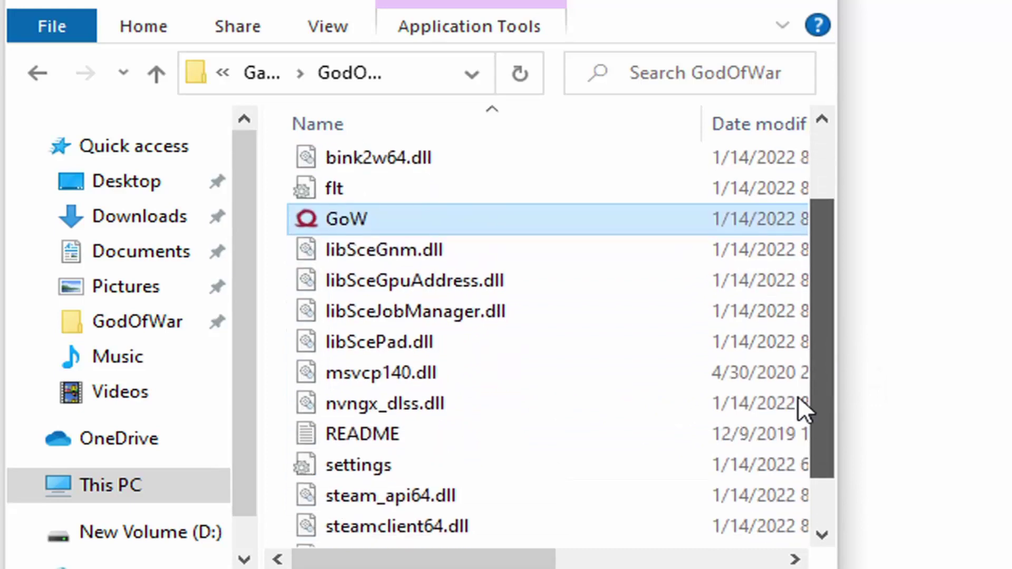
double_click(525, 422)
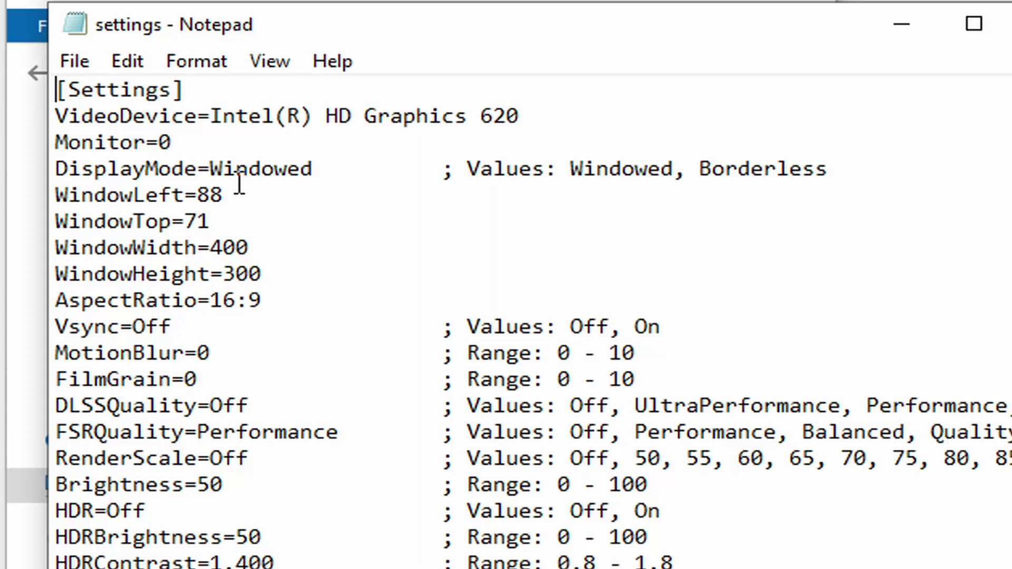
Step: Edit the DisplayMode and WindowWidth entries in the game's settings file
click(222, 167)
click(236, 248)
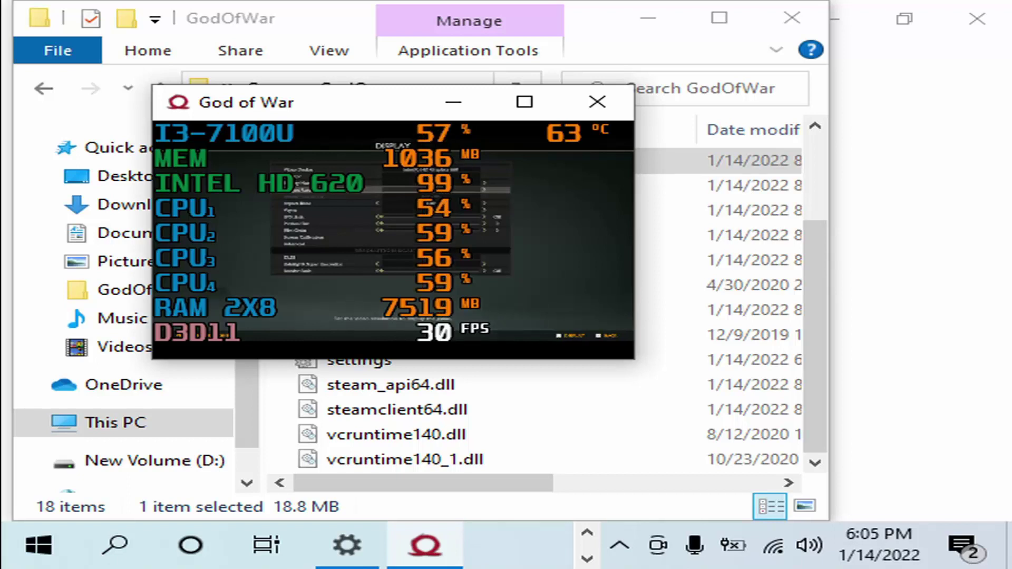
Step: Back out of Display and Settings to the title menu and Continue into gameplay
key(Down)
key(Down)
key(Down)
key(Down)
key(Down)
key(Down)
key(Down)
key(Up)
key(Up)
key(Up)
key(Up)
key(Up)
key(Up)
key(Up)
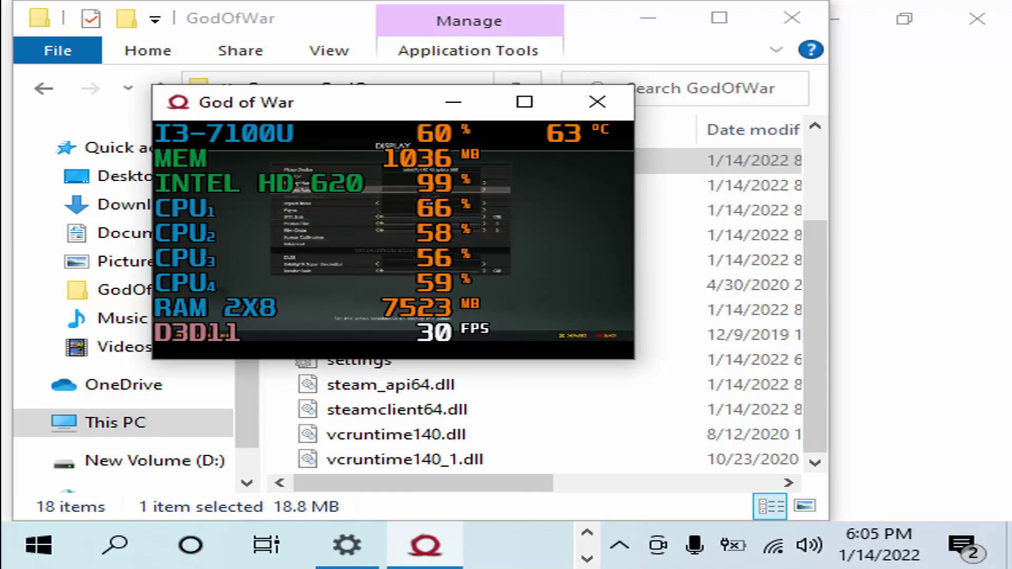
key(Escape)
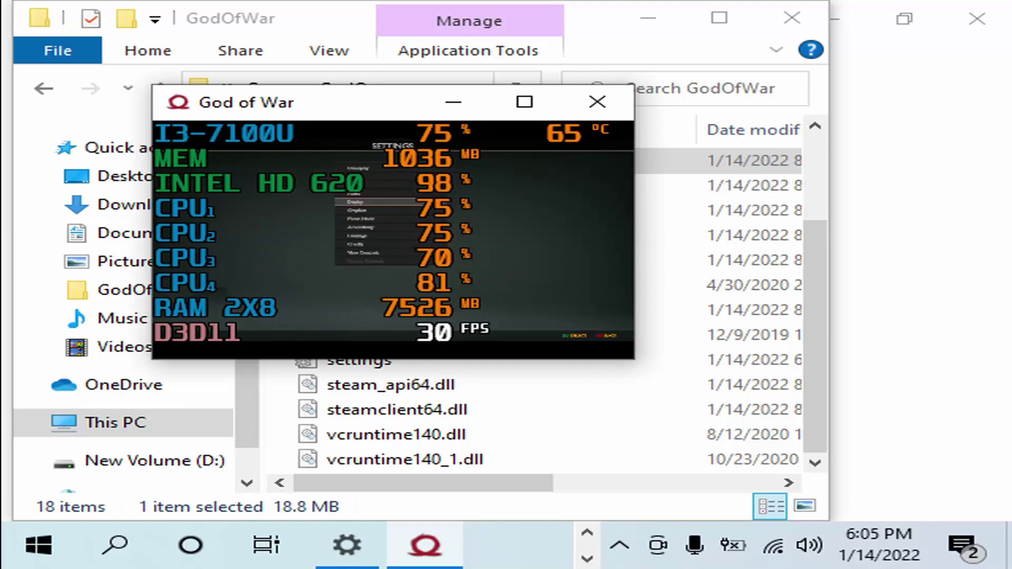
key(Escape)
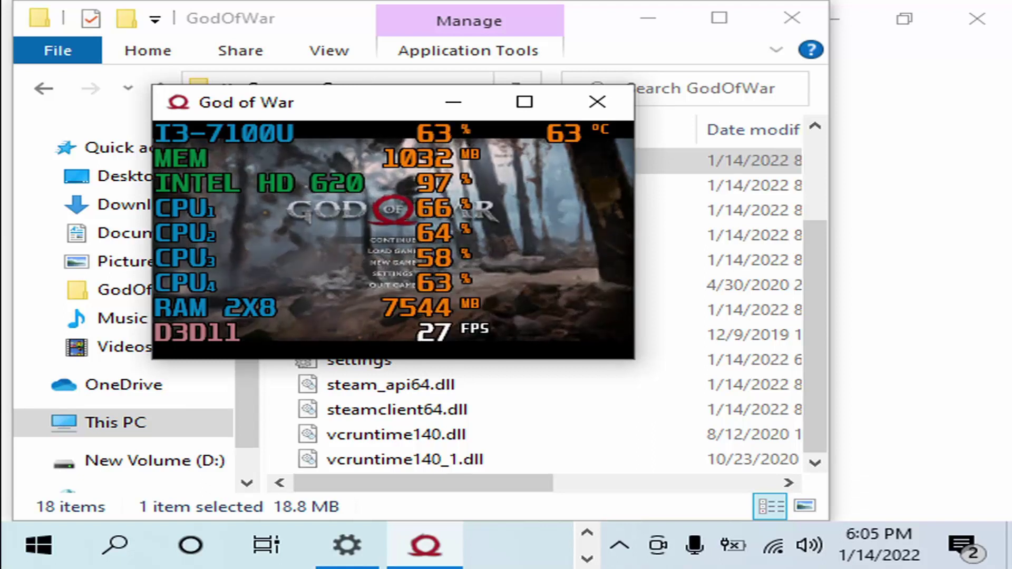
key(Return)
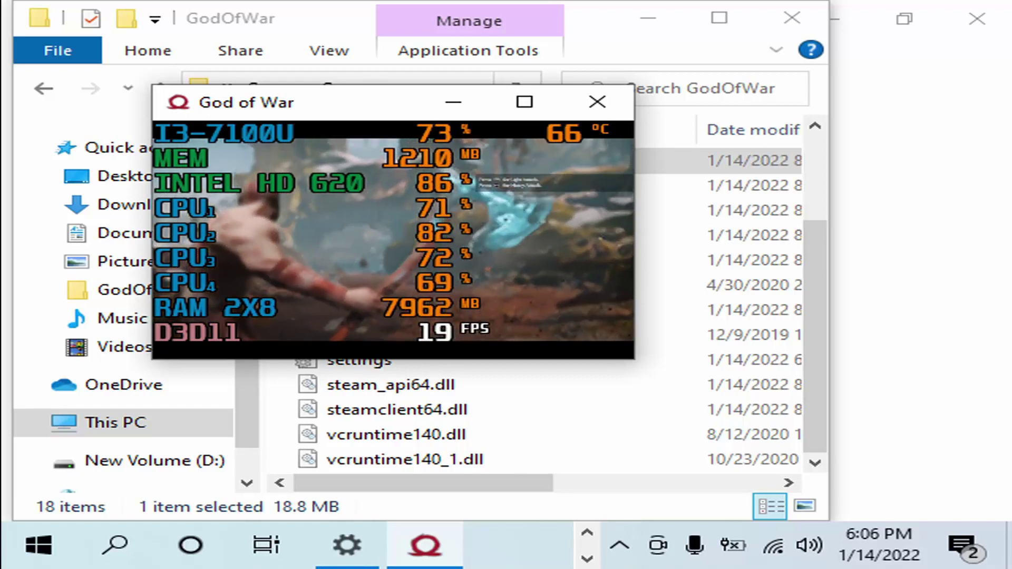
key(Escape)
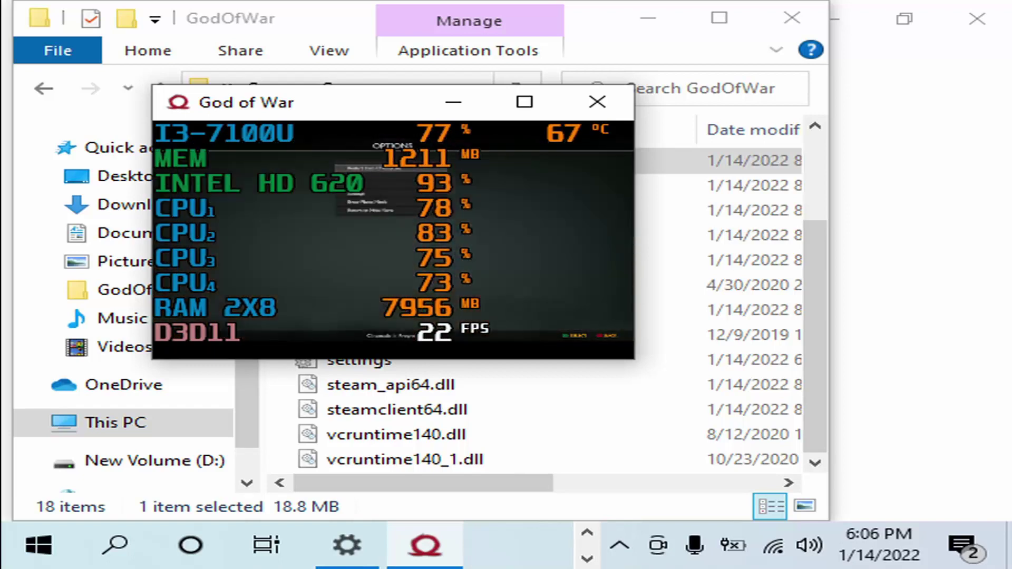
key(Return)
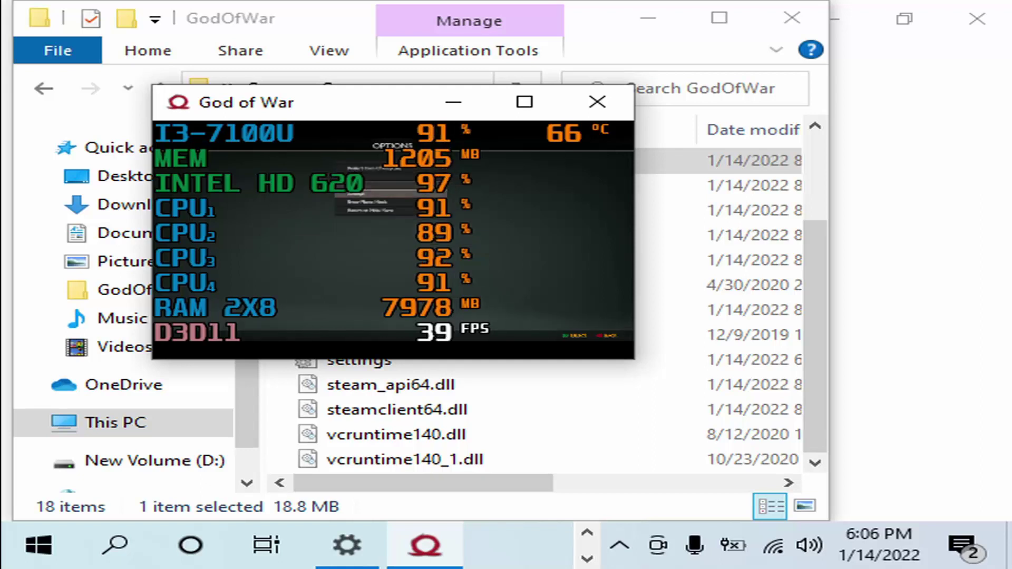
key(Return)
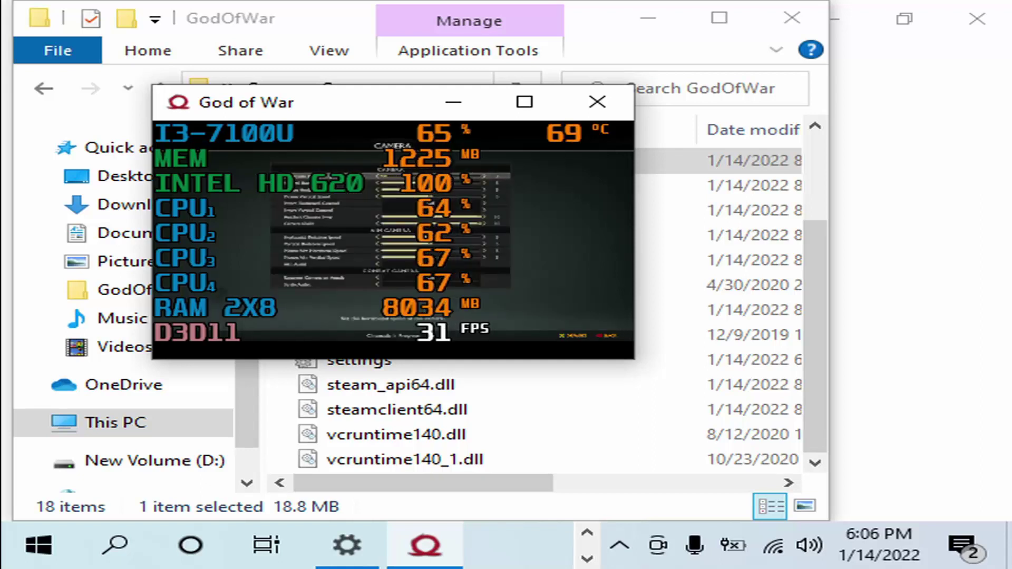
key(Escape)
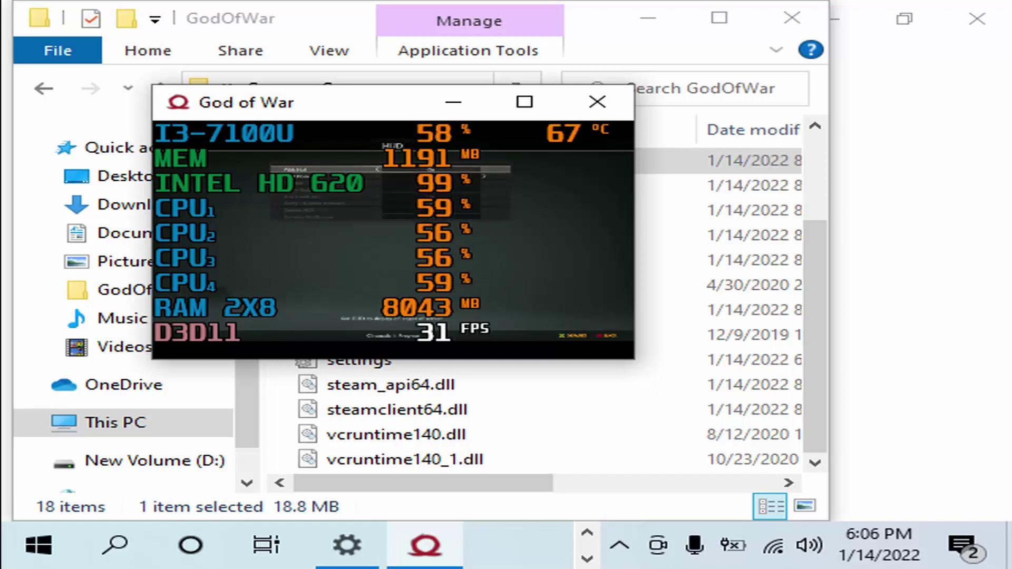
key(Return)
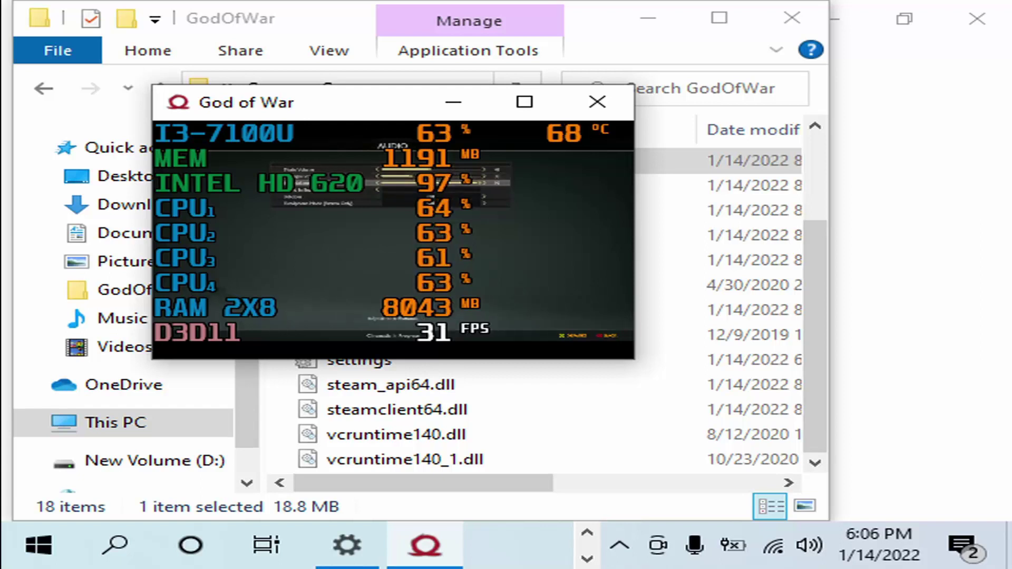
key(Escape)
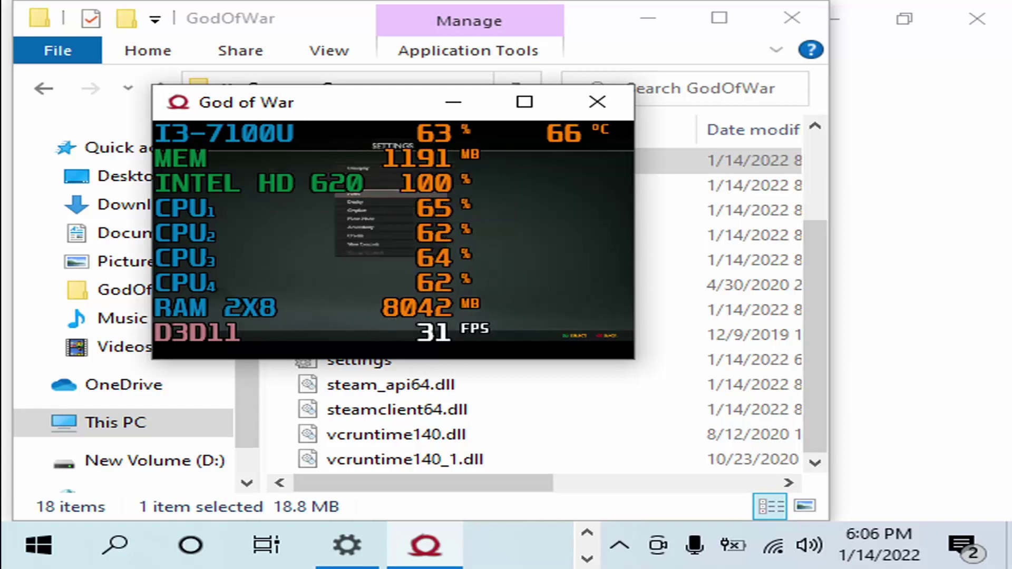
key(Escape)
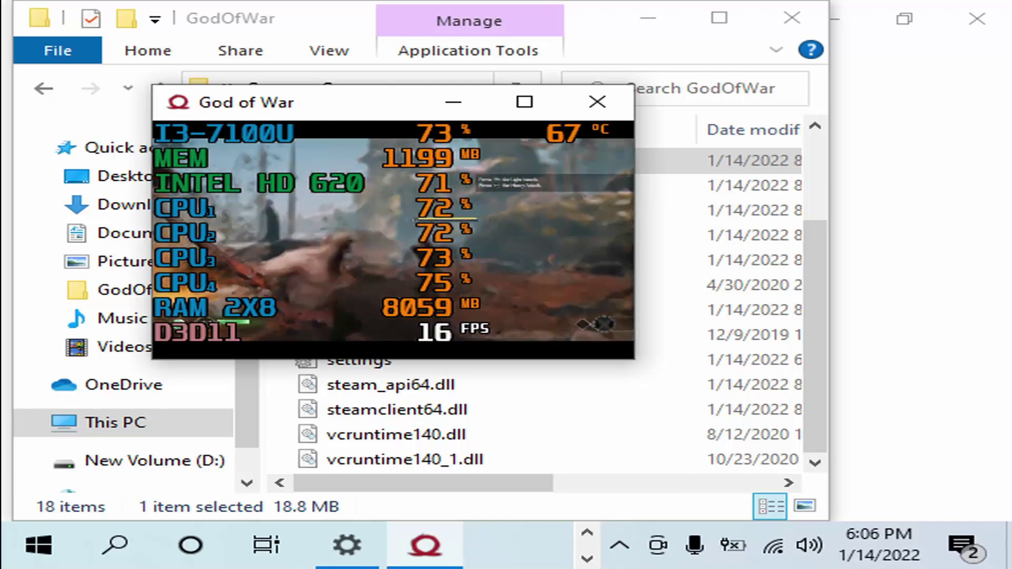